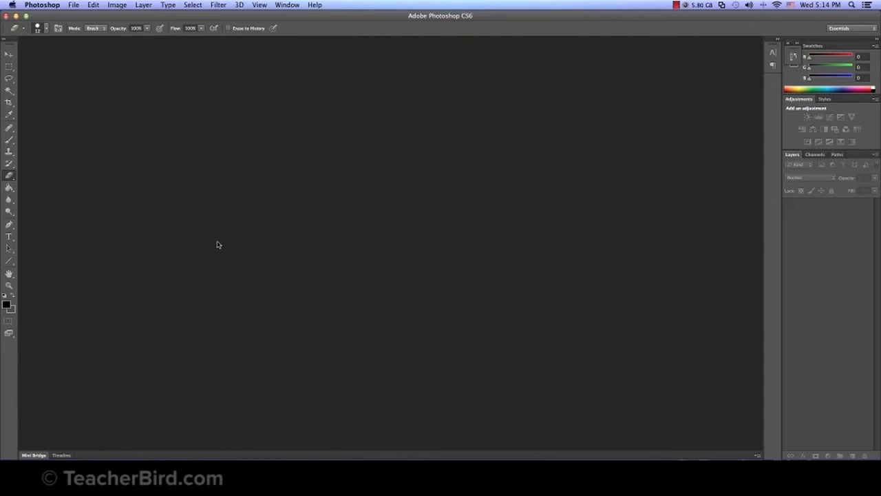
Step: Open edited photo.psd from the Open dialog
{"action": "key", "text": "super+o"}
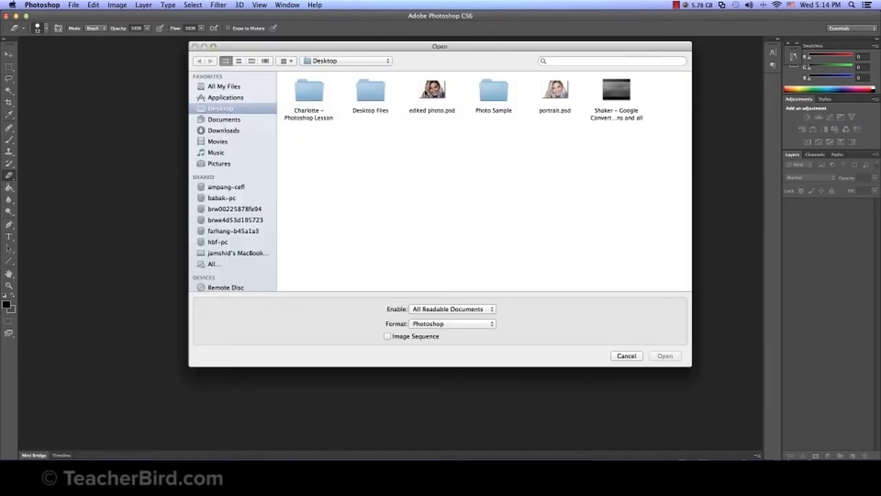
{"action": "left_click", "coordinate": [431, 97]}
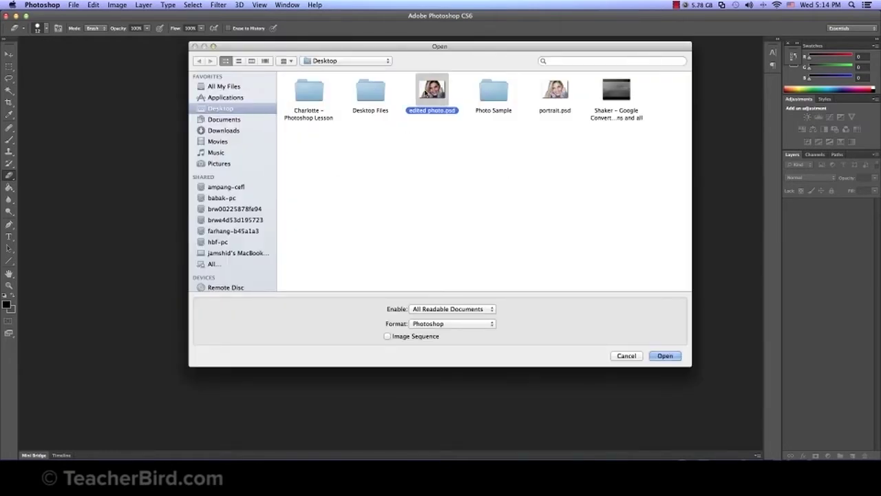
{"action": "left_click", "coordinate": [664, 356]}
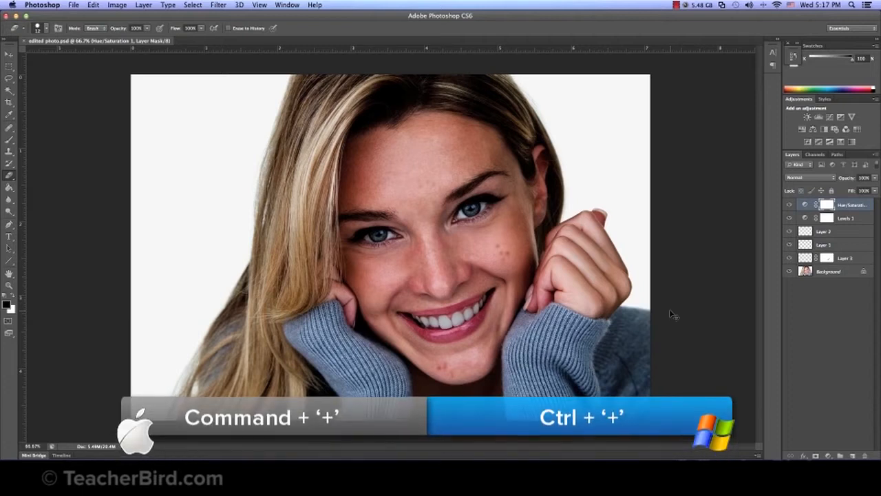
Step: Zoom the portrait in to 100%
{"action": "key", "text": "super+plus"}
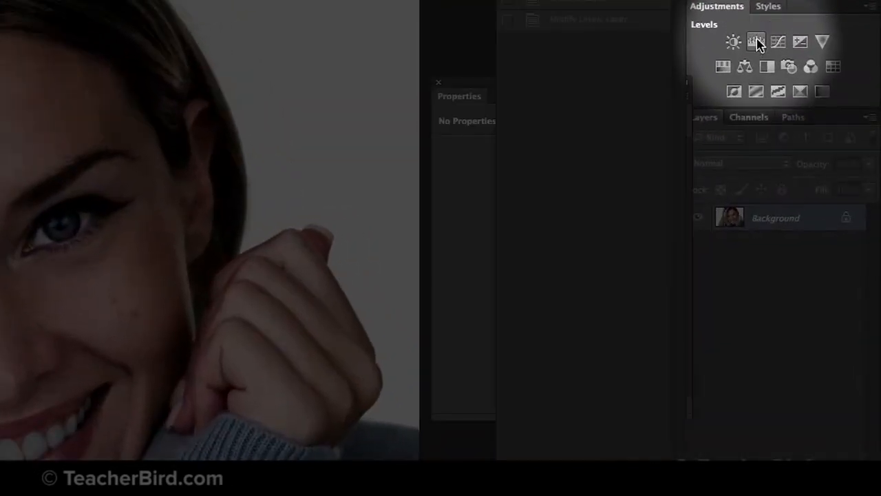
Step: Add a Levels adjustment layer and float its Properties panel for full view
{"action": "left_click", "coordinate": [756, 42]}
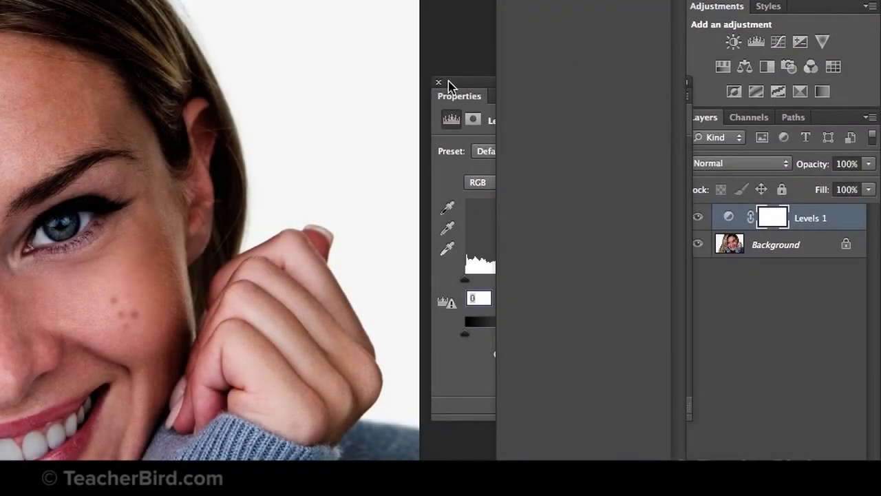
{"action": "left_click_drag", "start_coordinate": [647, 86], "coordinate": [537, 81]}
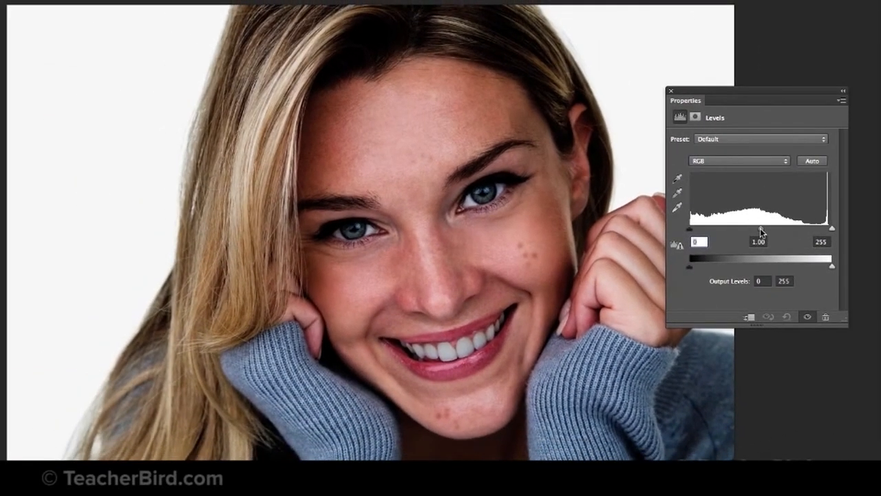
Step: Brighten the midtones to about 1.65, nudging black point, white point and gamma
{"action": "left_click_drag", "start_coordinate": [761, 230], "coordinate": [740, 229]}
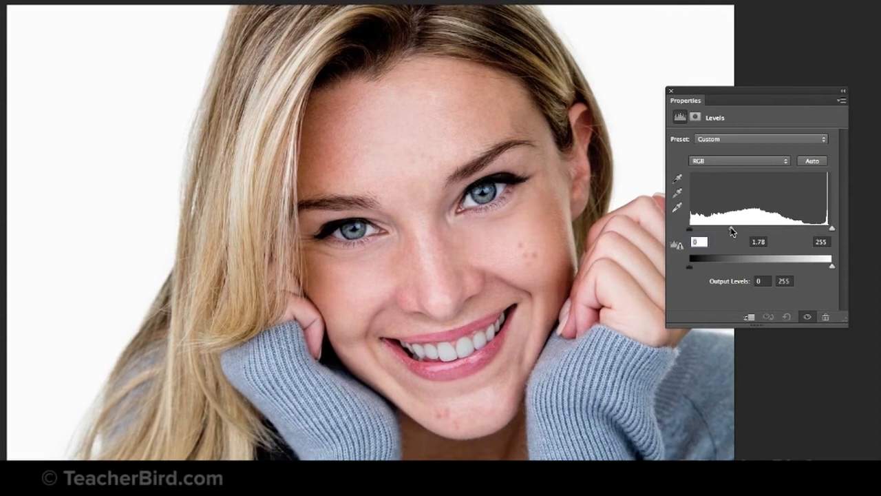
{"action": "left_click_drag", "start_coordinate": [733, 231], "coordinate": [732, 231]}
{"action": "left_click_drag", "start_coordinate": [729, 227], "coordinate": [735, 228]}
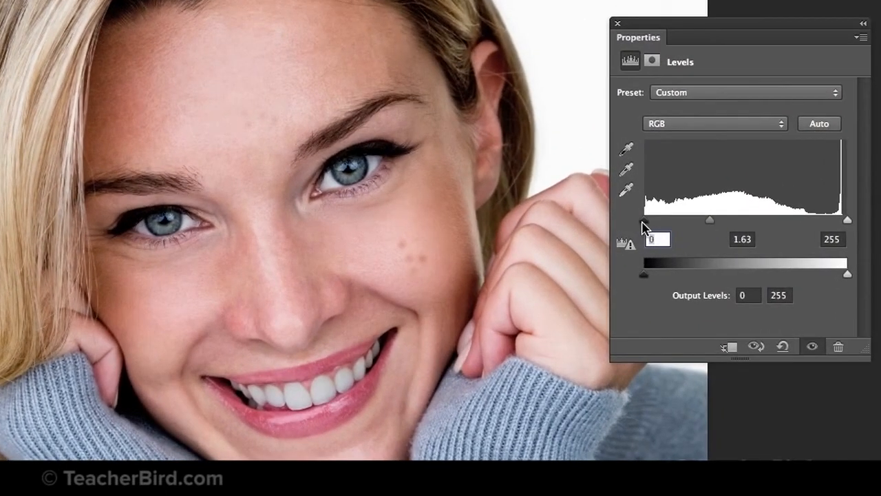
{"action": "left_click_drag", "start_coordinate": [645, 222], "coordinate": [644, 222]}
{"action": "left_click_drag", "start_coordinate": [848, 221], "coordinate": [848, 222]}
{"action": "left_click_drag", "start_coordinate": [710, 222], "coordinate": [723, 224]}
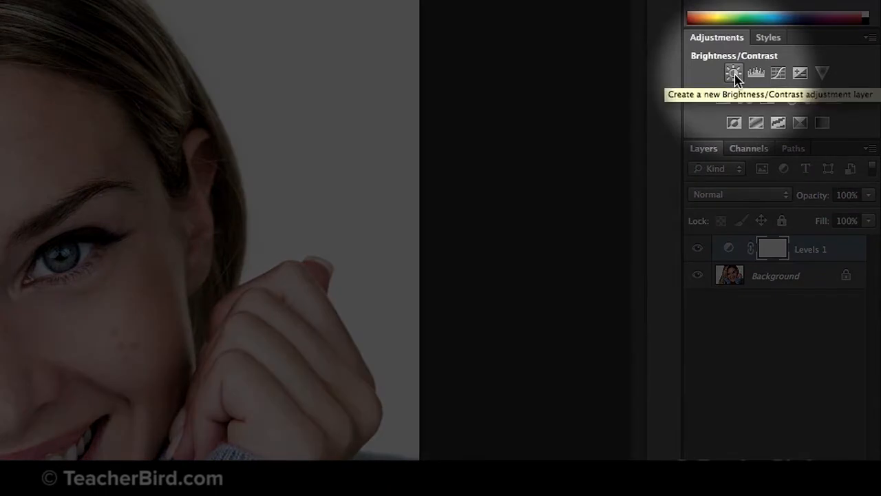
Step: Add a Brightness/Contrast layer with brightness 11 and contrast -3
{"action": "left_click", "coordinate": [733, 73]}
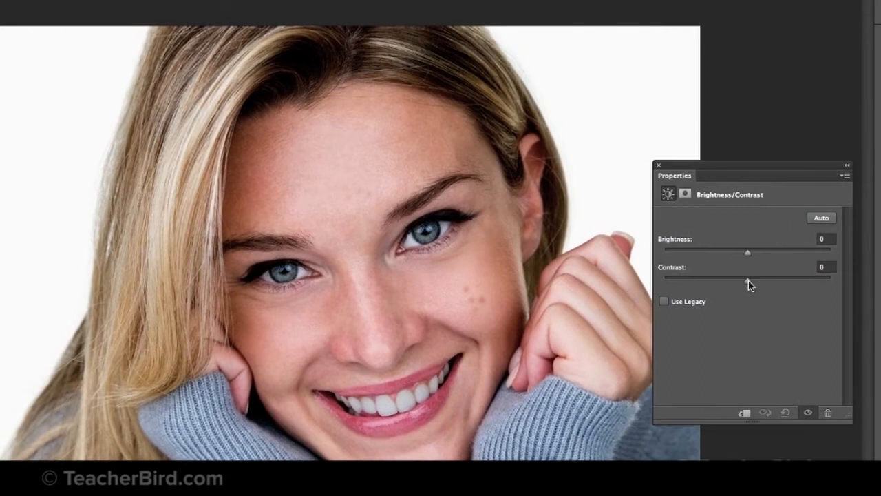
{"action": "mouse_move", "coordinate": [748, 280]}
{"action": "left_mouse_down"}
{"action": "mouse_move", "coordinate": [761, 283]}
{"action": "mouse_move", "coordinate": [743, 283]}
{"action": "left_mouse_up"}
{"action": "left_click_drag", "start_coordinate": [748, 252], "coordinate": [754, 253]}
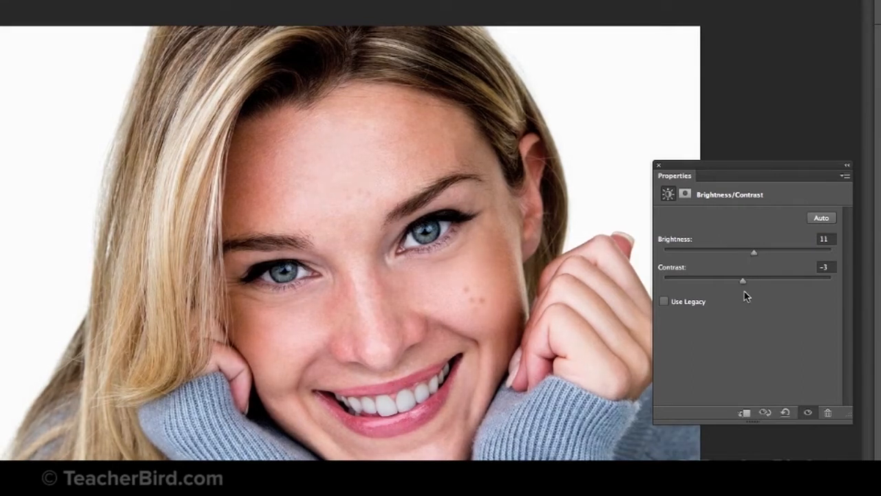
{"action": "left_click_drag", "start_coordinate": [743, 284], "coordinate": [737, 284]}
{"action": "left_click_drag", "start_coordinate": [737, 284], "coordinate": [743, 284]}
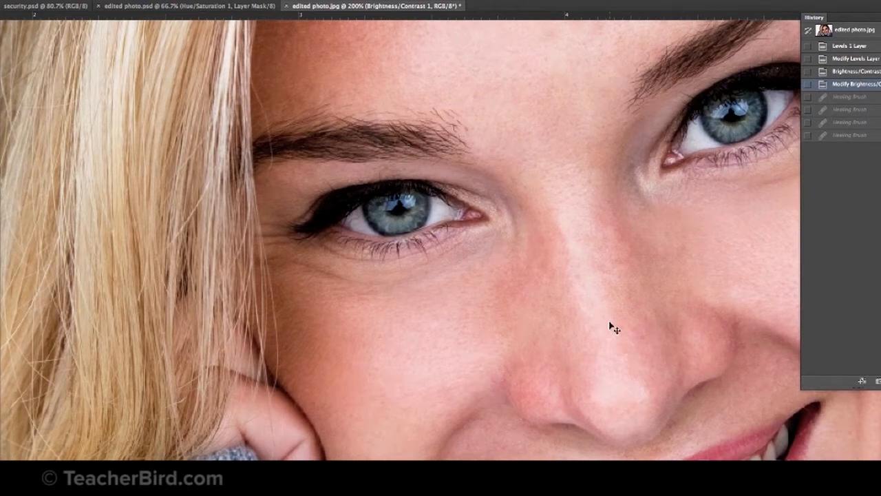
Step: Zoom the photo back out to 100%
{"action": "key", "text": "ctrl+minus"}
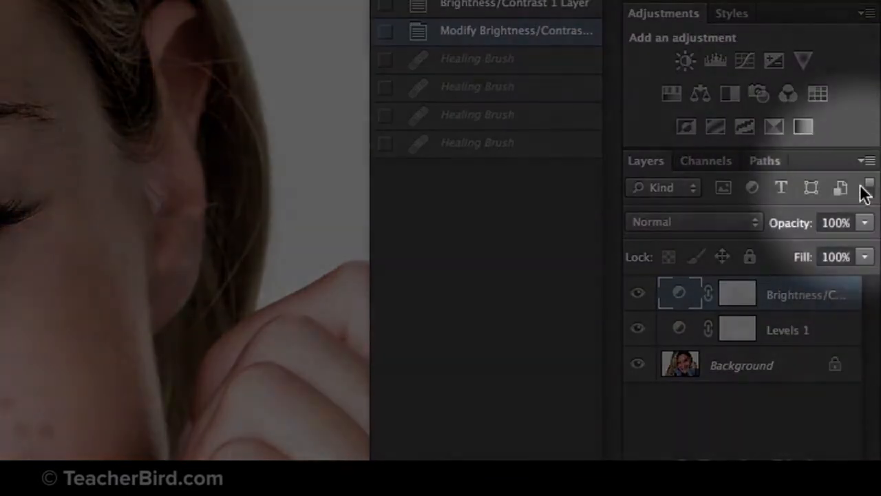
Step: Create a new empty Layer 1 and move it just above Background
{"action": "left_click", "coordinate": [868, 161]}
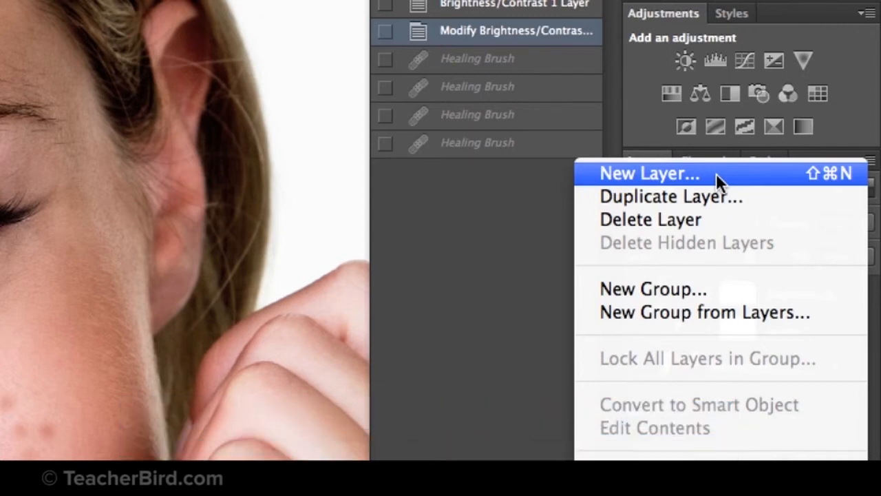
{"action": "left_click", "coordinate": [716, 173]}
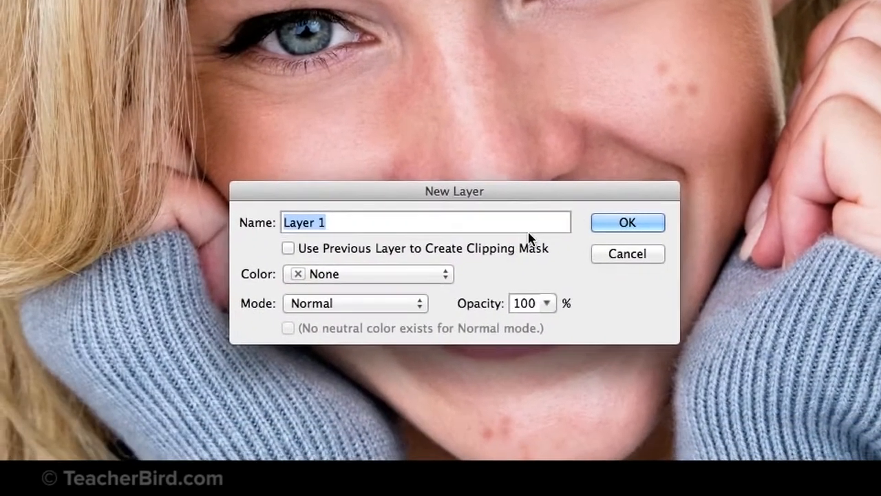
{"action": "left_click", "coordinate": [615, 223]}
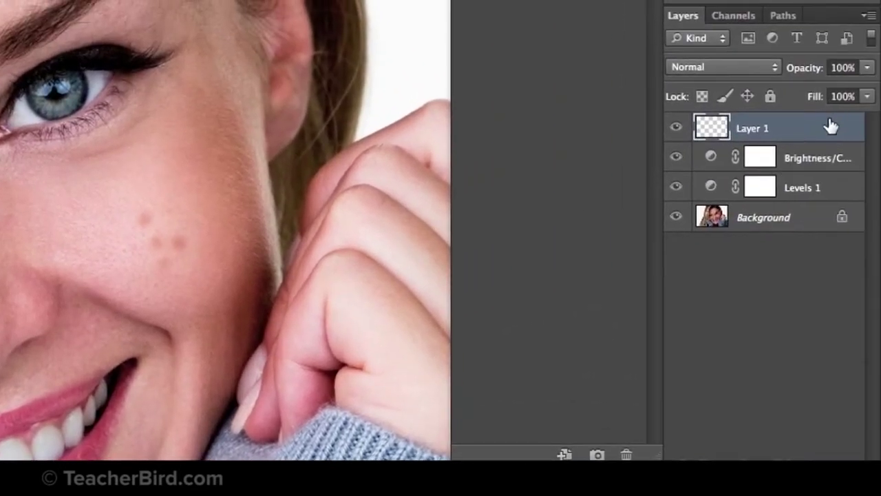
{"action": "left_click_drag", "start_coordinate": [835, 128], "coordinate": [824, 199]}
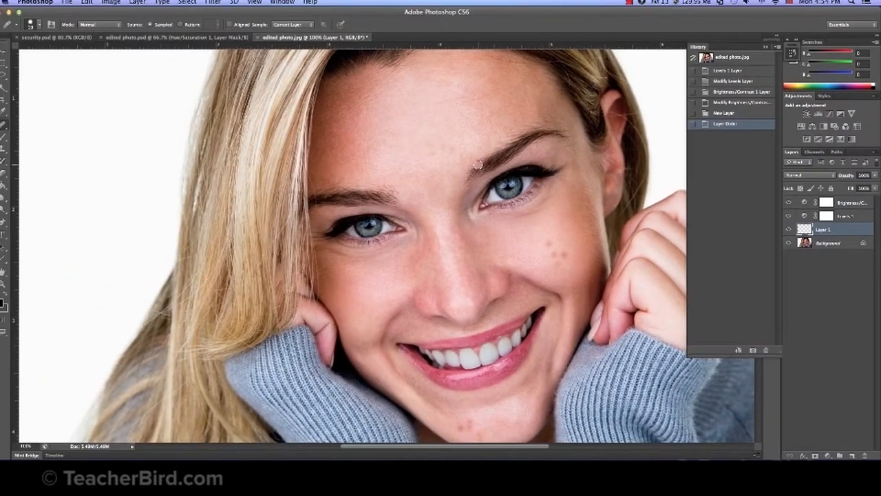
Step: Choose the Healing Brush and set it to sample Current & Below
{"action": "key", "text": "ctrl+plus"}
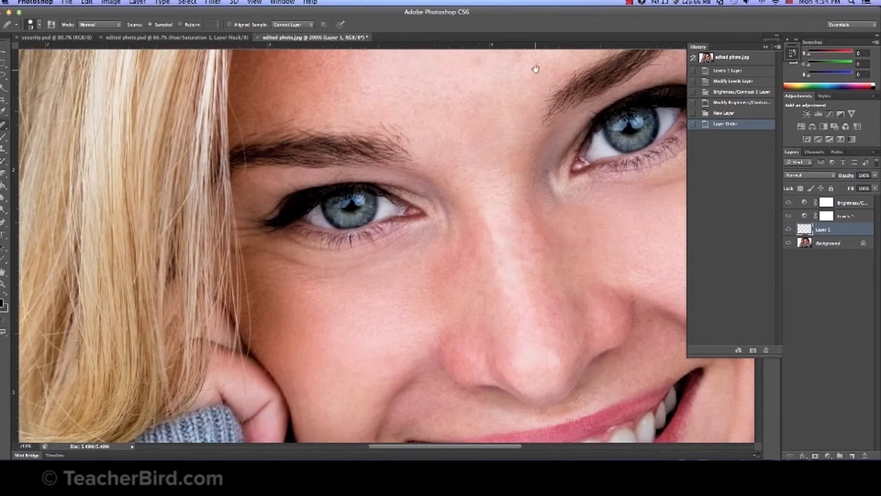
{"action": "mouse_move", "coordinate": [301, 174]}
{"action": "left_mouse_down"}
{"action": "mouse_move", "coordinate": [408, 322]}
{"action": "mouse_move", "coordinate": [363, 158]}
{"action": "left_mouse_up"}
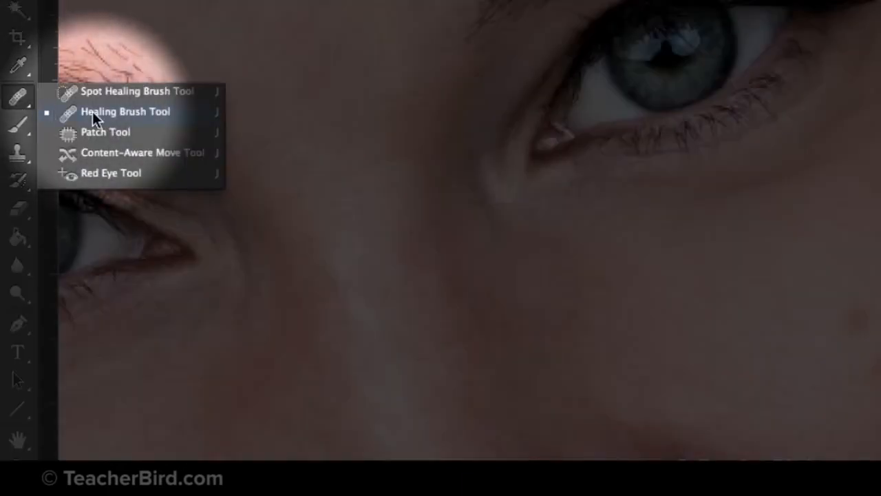
{"action": "left_click", "coordinate": [103, 112]}
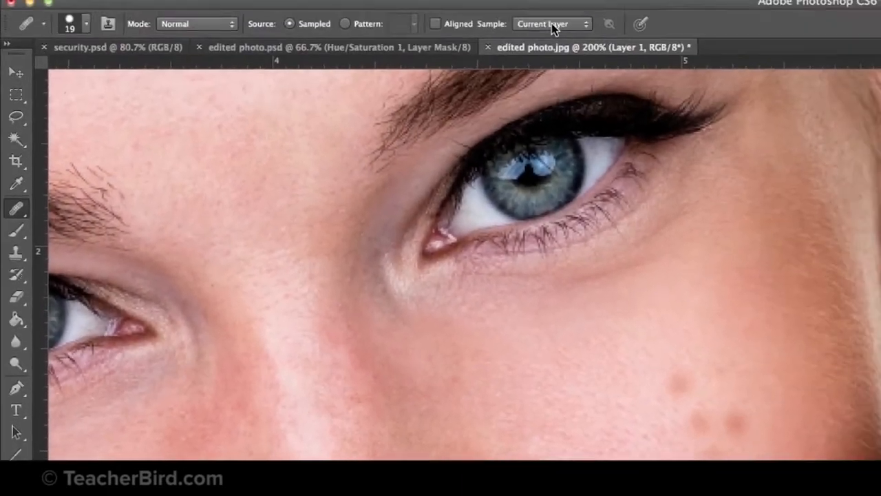
{"action": "left_click", "coordinate": [527, 49]}
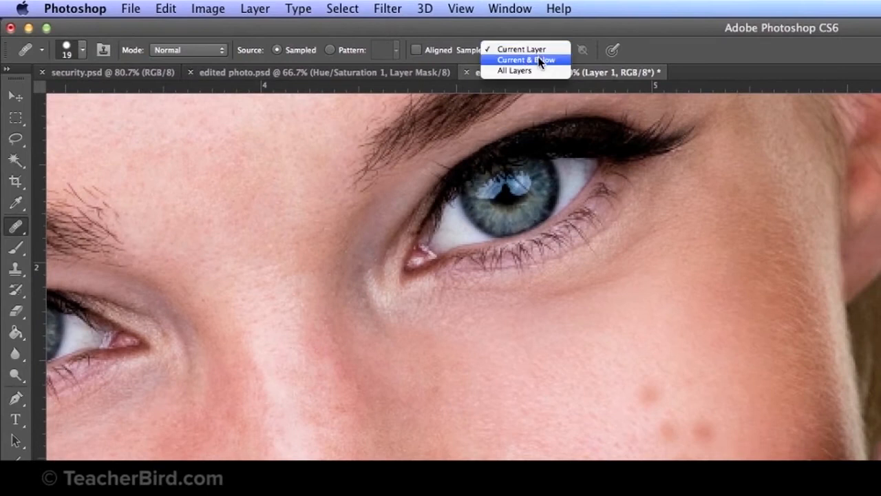
{"action": "left_click", "coordinate": [541, 61]}
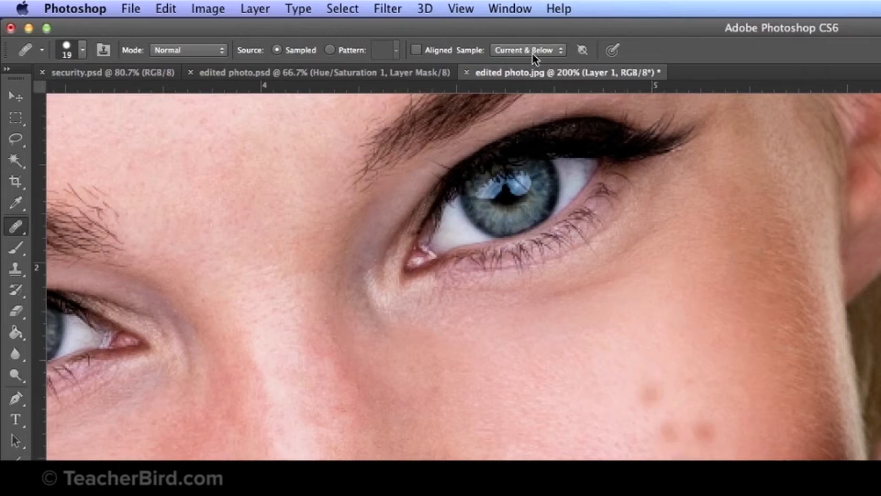
Step: Reduce the Healing Brush size to 18 px
{"action": "left_click", "coordinate": [81, 49]}
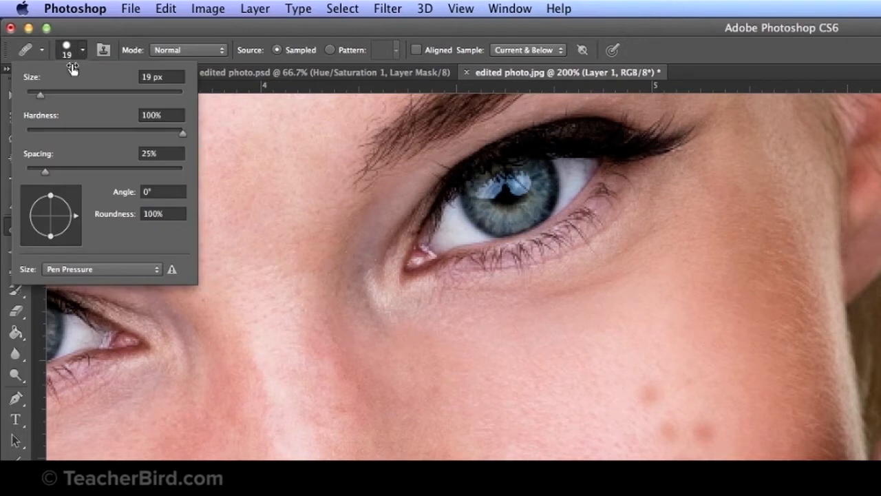
{"action": "left_click_drag", "start_coordinate": [37, 95], "coordinate": [40, 95]}
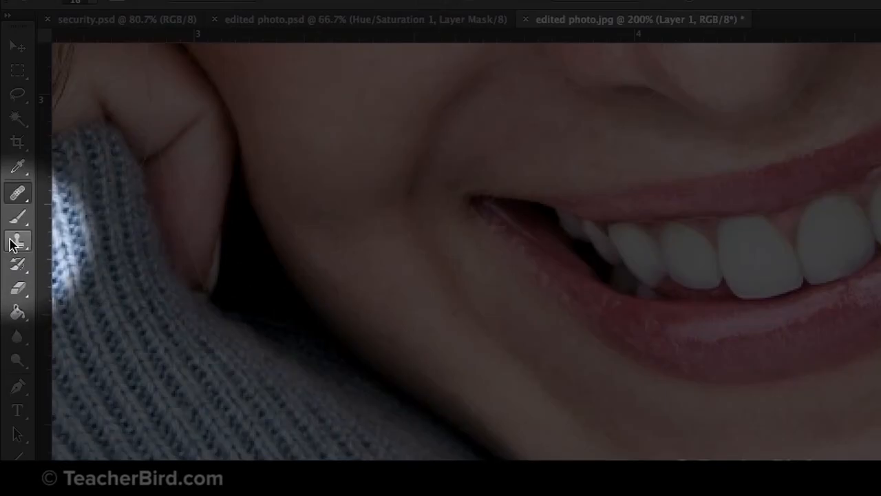
Step: Switch to the Clone Stamp Tool from the toolbar flyout
{"action": "left_click", "coordinate": [18, 241]}
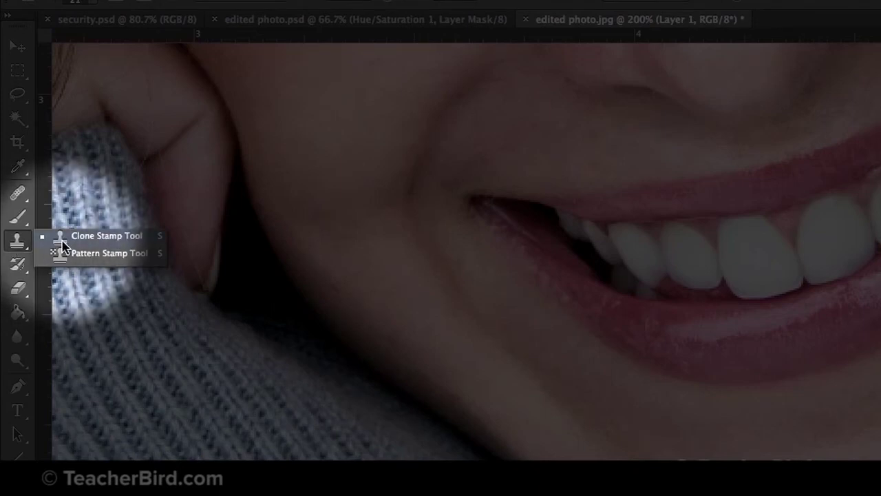
{"action": "left_click", "coordinate": [106, 236]}
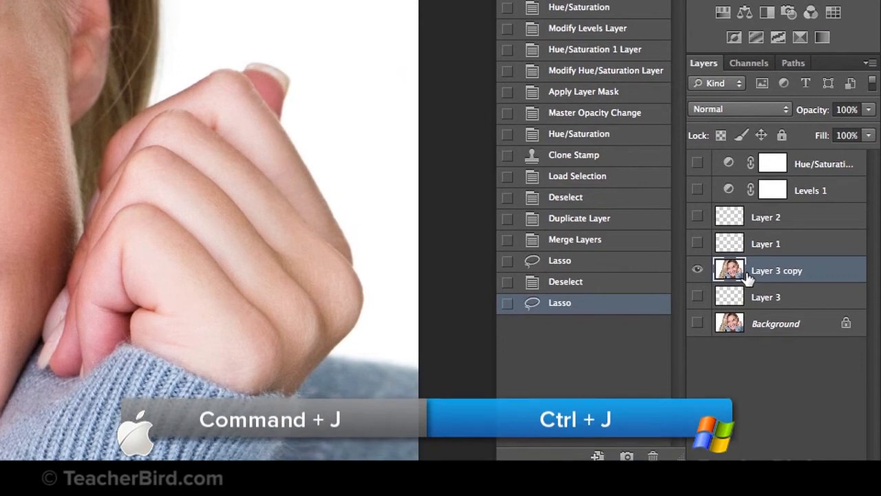
Step: Copy the selected teeth onto new Layer 4 and briefly view it alone
{"action": "key", "text": "ctrl+j"}
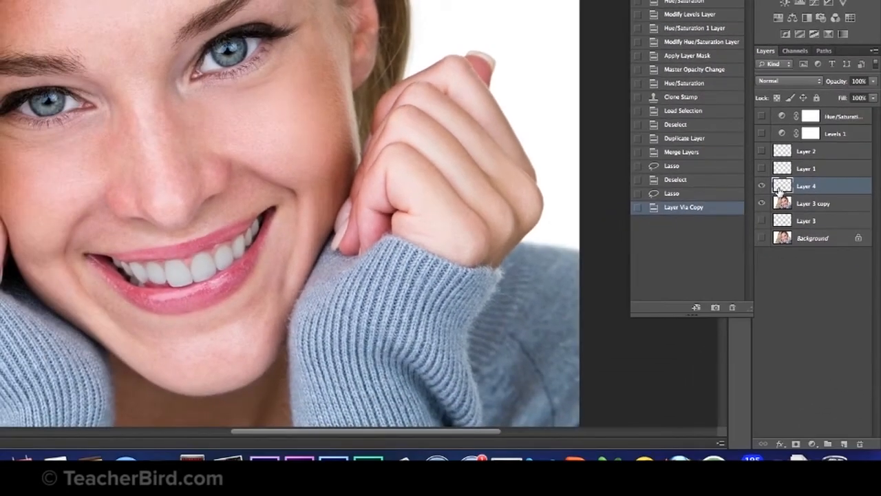
{"action": "left_click", "coordinate": [762, 203]}
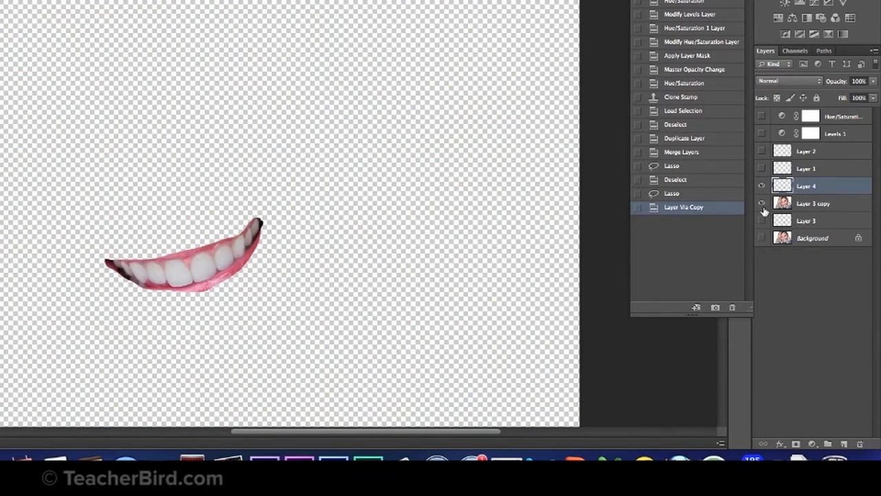
{"action": "left_click", "coordinate": [763, 206]}
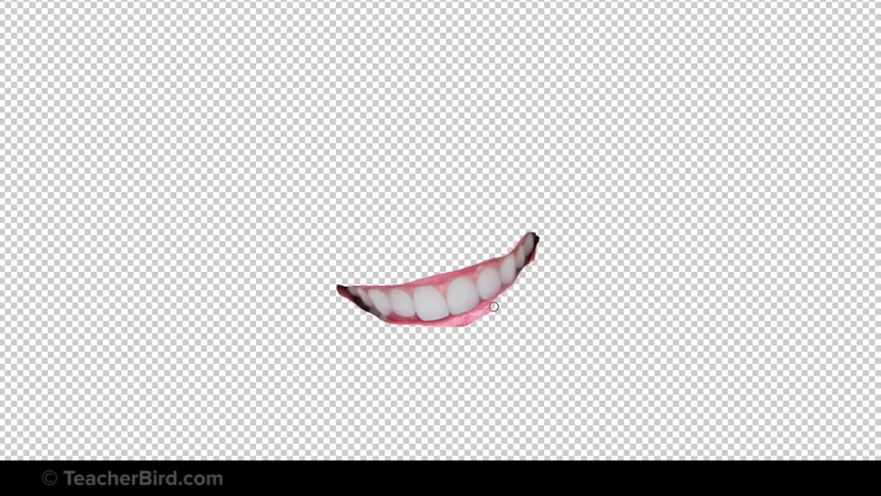
Step: Erase the lower lip edge and dark remnants around the teeth on Layer 4
{"action": "left_click_drag", "start_coordinate": [494, 307], "coordinate": [395, 330]}
{"action": "left_click_drag", "start_coordinate": [456, 321], "coordinate": [487, 311]}
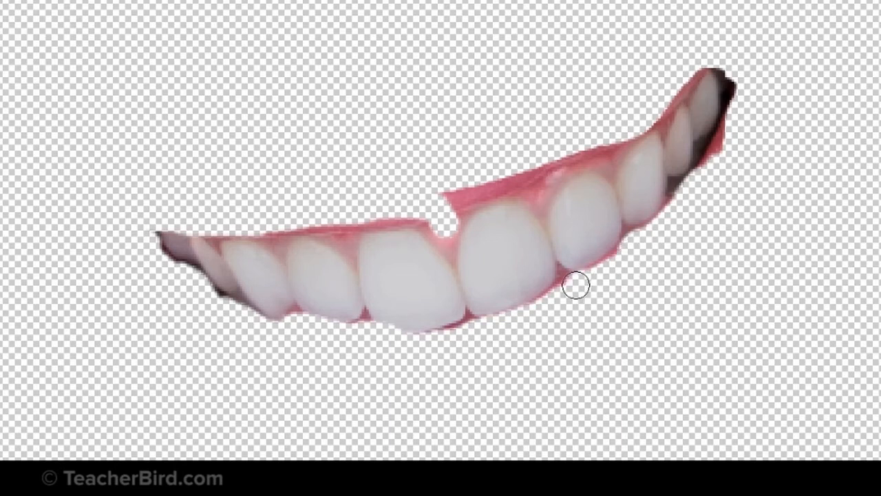
{"action": "mouse_move", "coordinate": [733, 118]}
{"action": "left_mouse_down"}
{"action": "mouse_move", "coordinate": [737, 61]}
{"action": "mouse_move", "coordinate": [741, 117]}
{"action": "mouse_move", "coordinate": [722, 154]}
{"action": "left_mouse_up"}
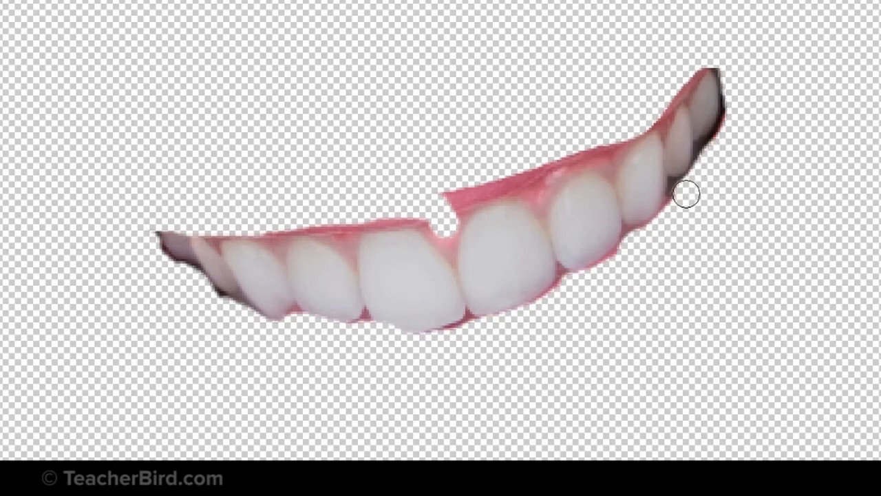
Step: Erase the pink gum strip above the right teeth and smooth its edge notches
{"action": "mouse_move", "coordinate": [713, 66]}
{"action": "left_mouse_down"}
{"action": "mouse_move", "coordinate": [599, 141]}
{"action": "mouse_move", "coordinate": [436, 189]}
{"action": "mouse_move", "coordinate": [534, 172]}
{"action": "left_mouse_up"}
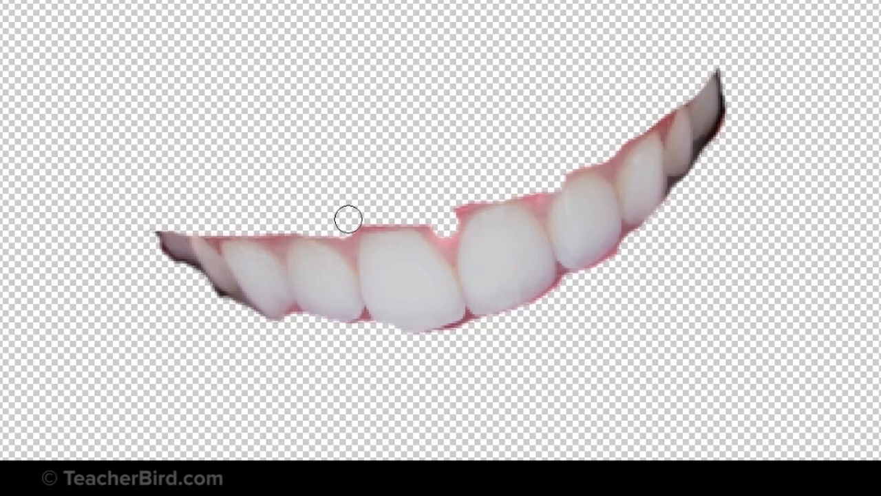
{"action": "left_click_drag", "start_coordinate": [478, 192], "coordinate": [343, 224]}
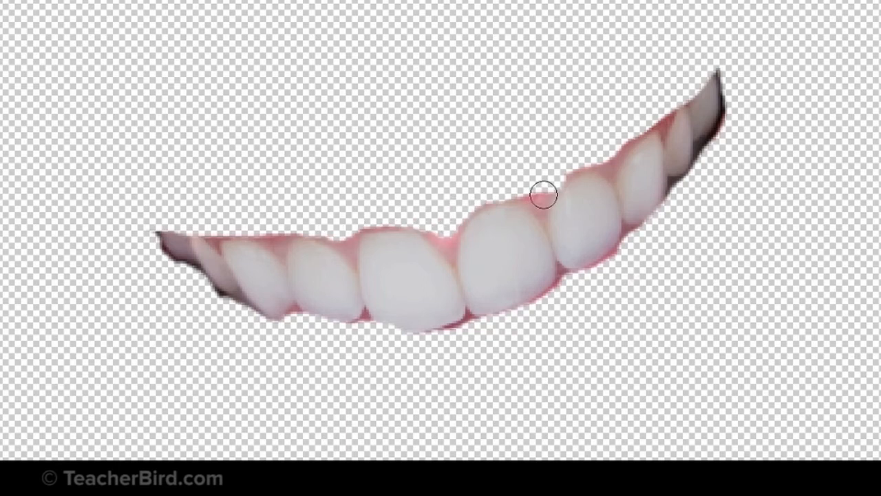
{"action": "left_click_drag", "start_coordinate": [542, 195], "coordinate": [531, 187]}
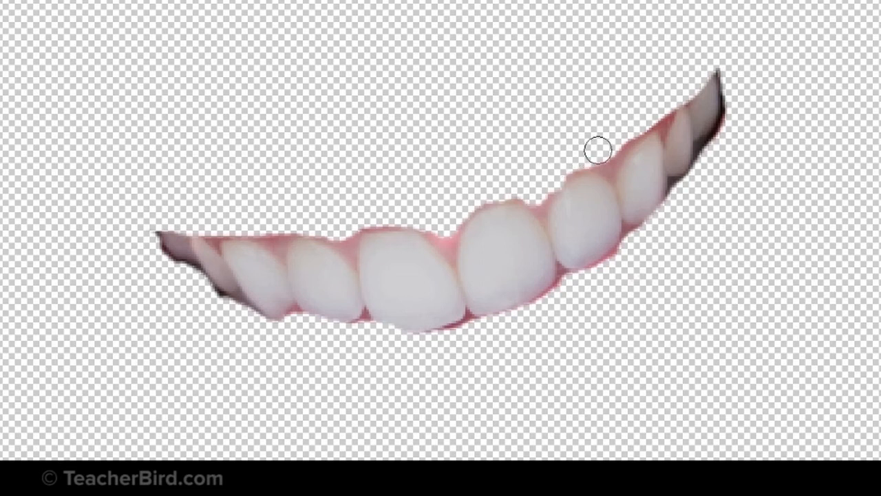
{"action": "left_click_drag", "start_coordinate": [661, 110], "coordinate": [675, 121]}
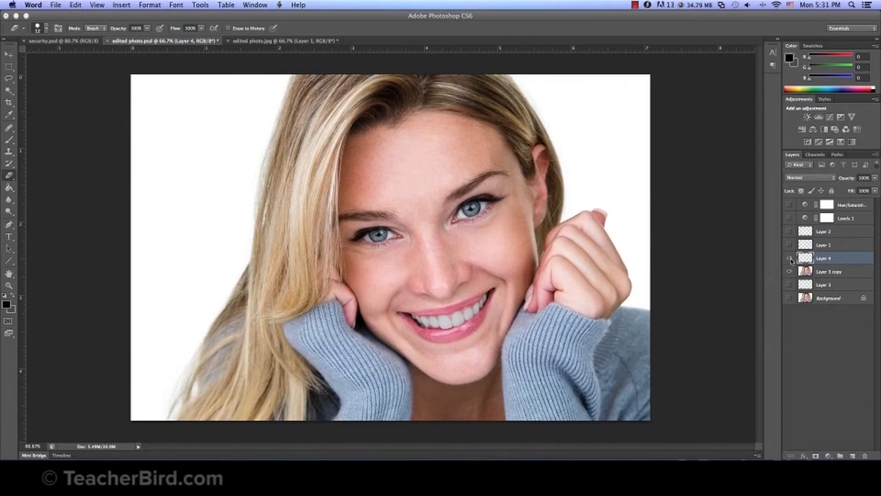
{"action": "left_click", "coordinate": [823, 260]}
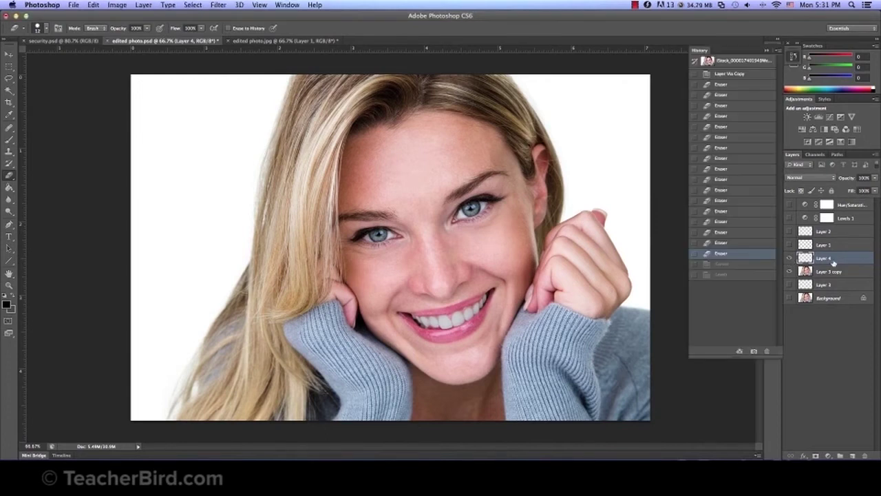
{"action": "left_click", "coordinate": [789, 260]}
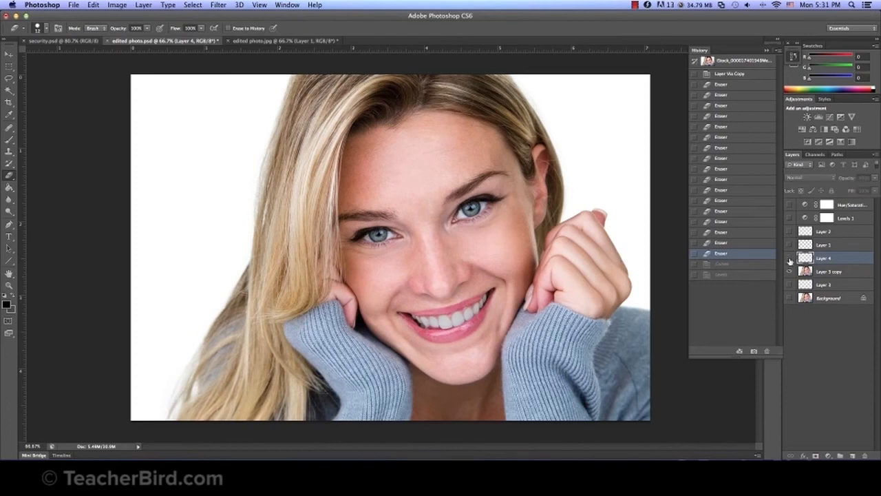
{"action": "left_click", "coordinate": [790, 259]}
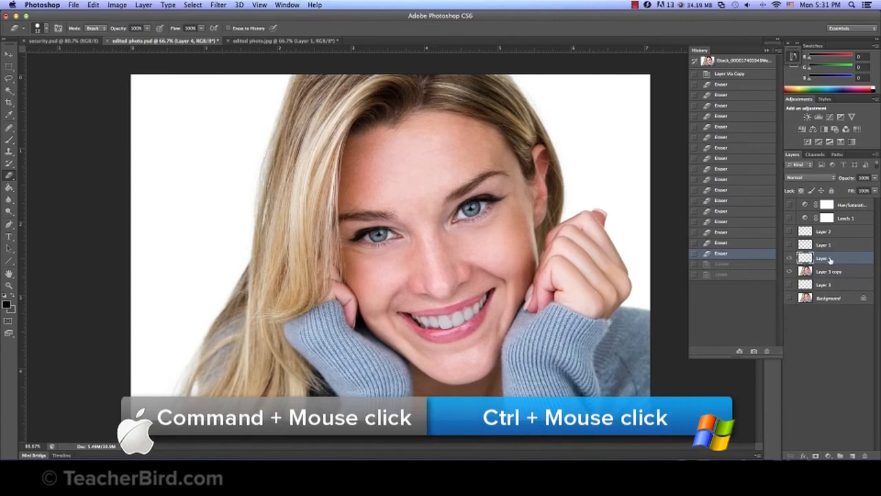
{"action": "left_click", "coordinate": [830, 259], "text": "super"}
{"action": "left_click", "coordinate": [815, 259], "text": "super"}
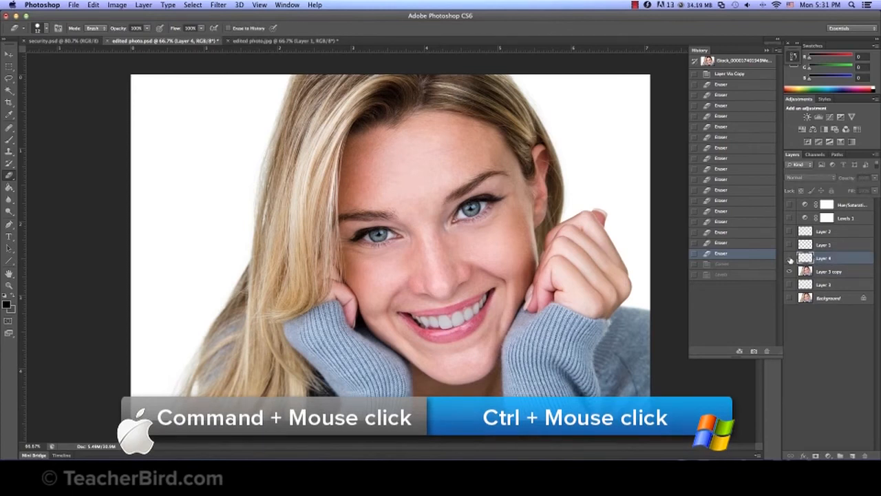
{"action": "left_click", "coordinate": [806, 257], "text": "super"}
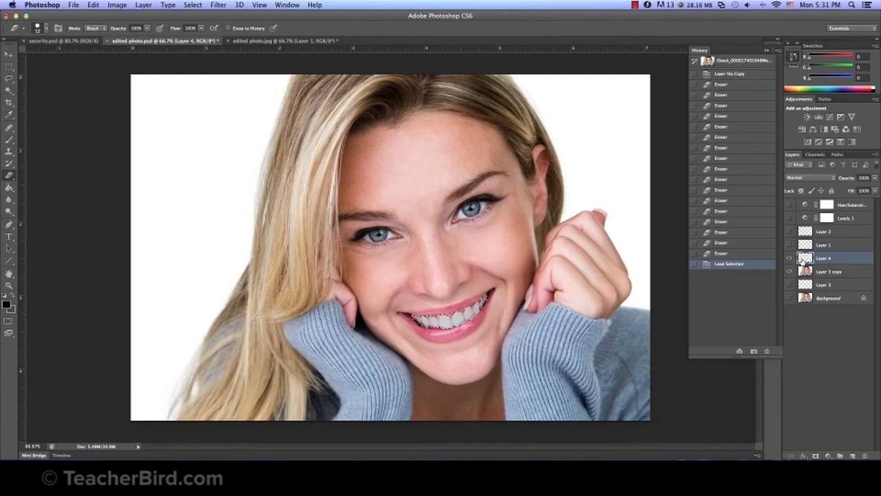
{"action": "key", "text": "super+d"}
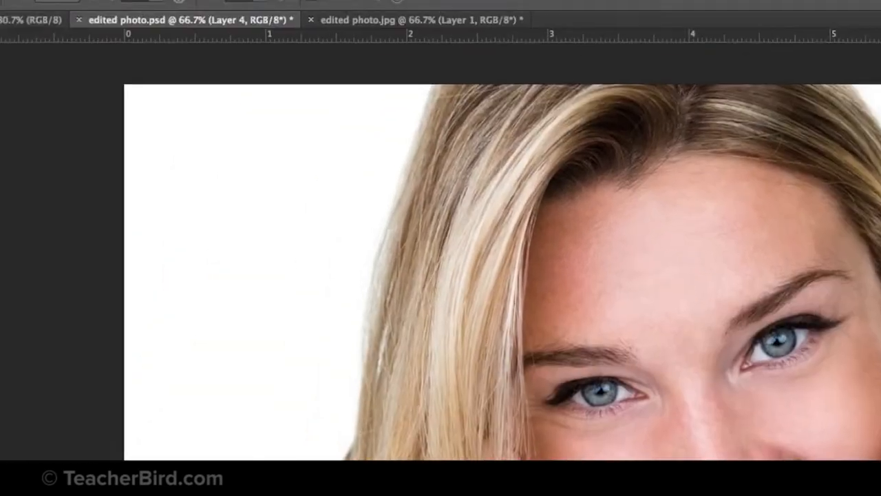
{"action": "left_click", "coordinate": [234, 10]}
{"action": "mouse_move", "coordinate": [175, 44]}
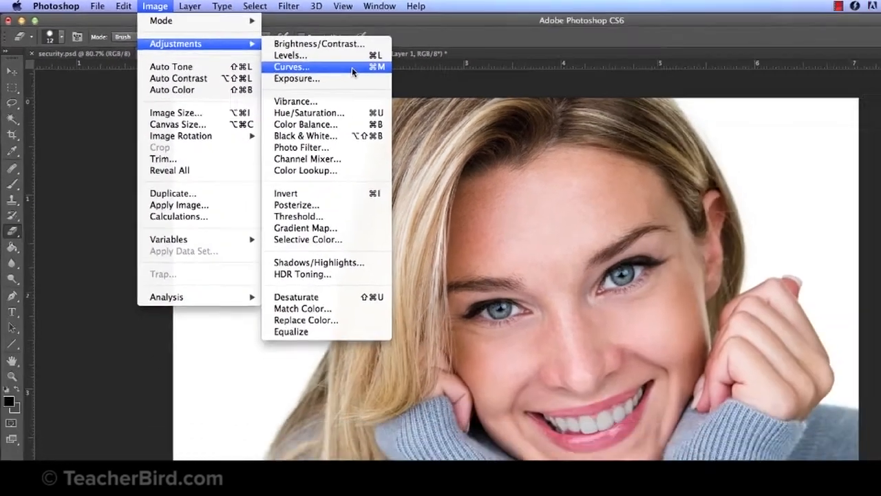
Step: Lift the curve's midpoint (input about 107, output 140) to brighten the teeth and apply it
{"action": "left_click", "coordinate": [352, 67]}
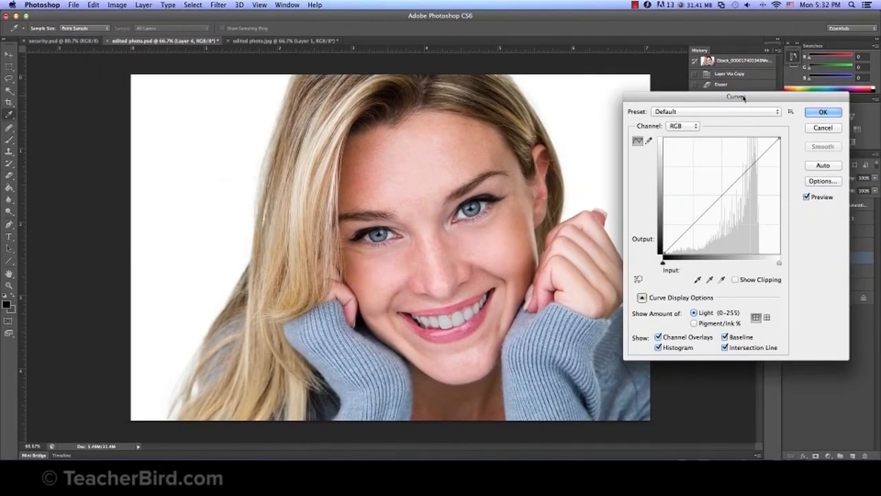
{"action": "left_click_drag", "start_coordinate": [744, 97], "coordinate": [751, 137]}
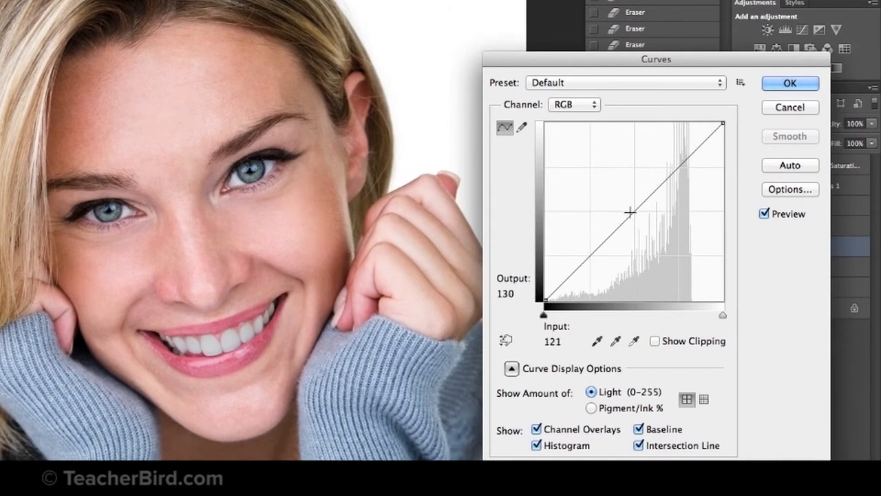
{"action": "left_click", "coordinate": [633, 215]}
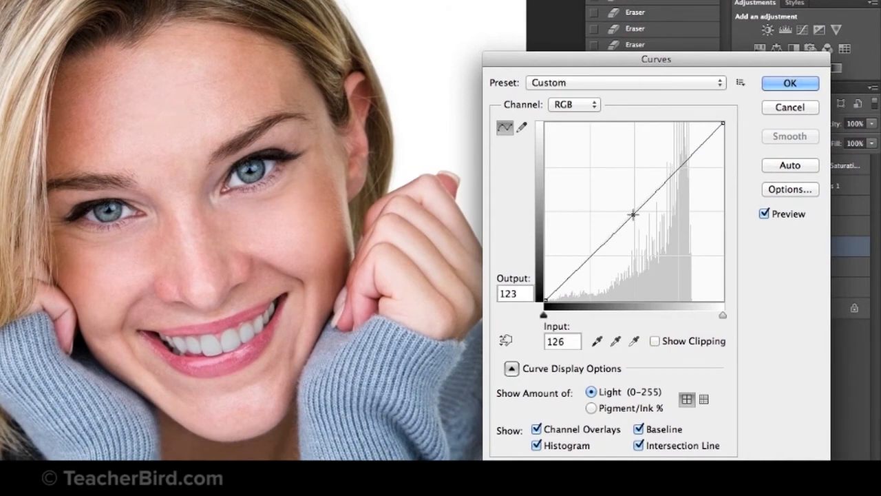
{"action": "left_click_drag", "start_coordinate": [633, 215], "coordinate": [621, 204]}
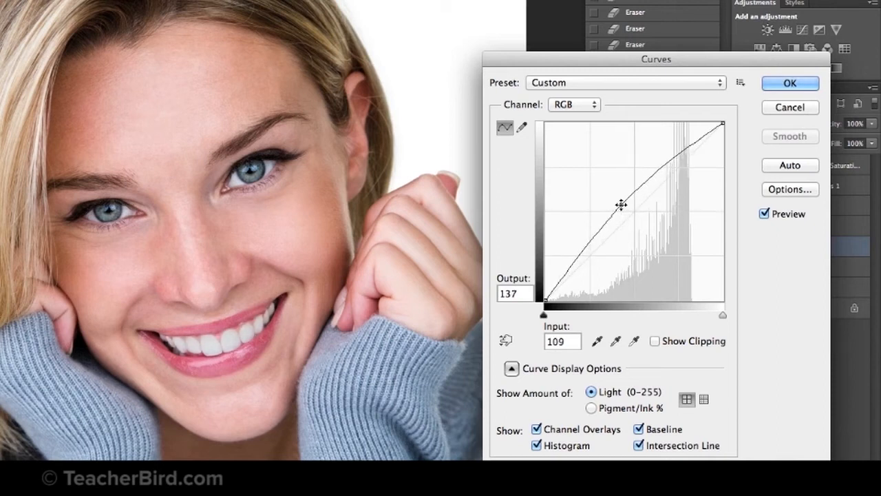
{"action": "left_click_drag", "start_coordinate": [621, 204], "coordinate": [620, 204]}
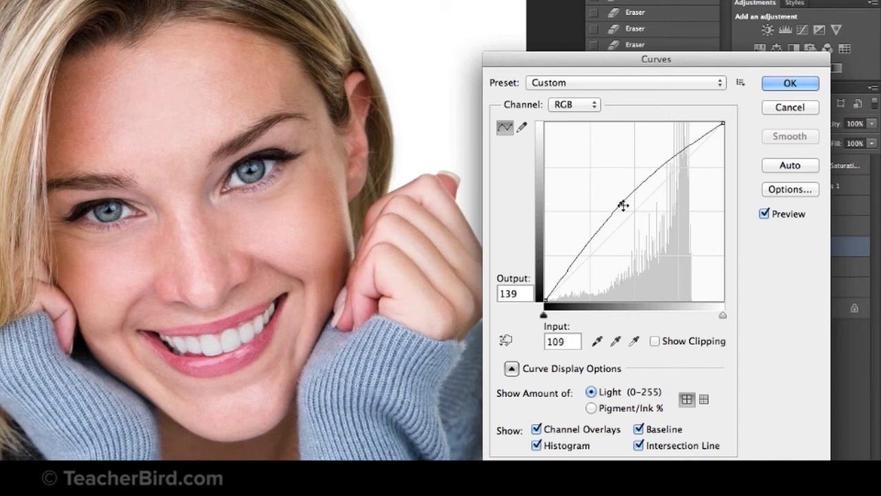
{"action": "left_click_drag", "start_coordinate": [623, 204], "coordinate": [620, 202]}
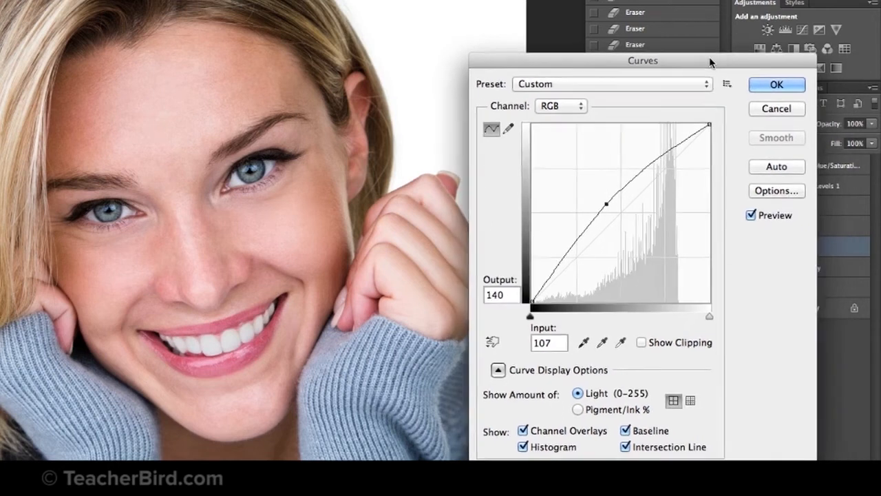
{"action": "left_click_drag", "start_coordinate": [723, 60], "coordinate": [710, 62]}
{"action": "left_click", "coordinate": [776, 86]}
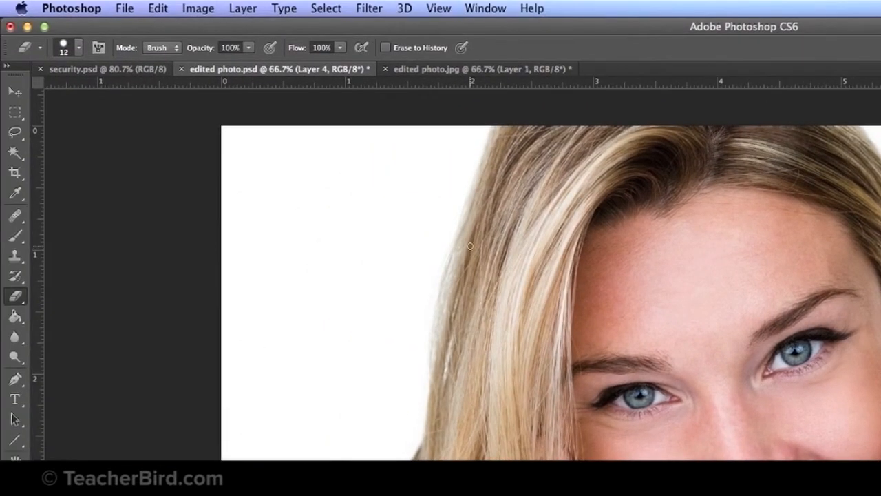
Step: In Levels, experiment with the black, midtone and white sliders on the teeth
{"action": "left_click", "coordinate": [203, 9]}
{"action": "mouse_move", "coordinate": [224, 56]}
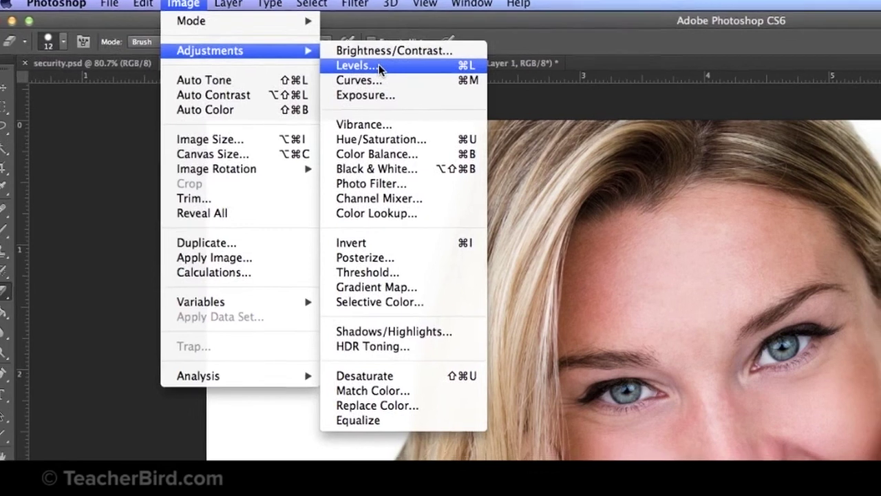
{"action": "left_click", "coordinate": [393, 74]}
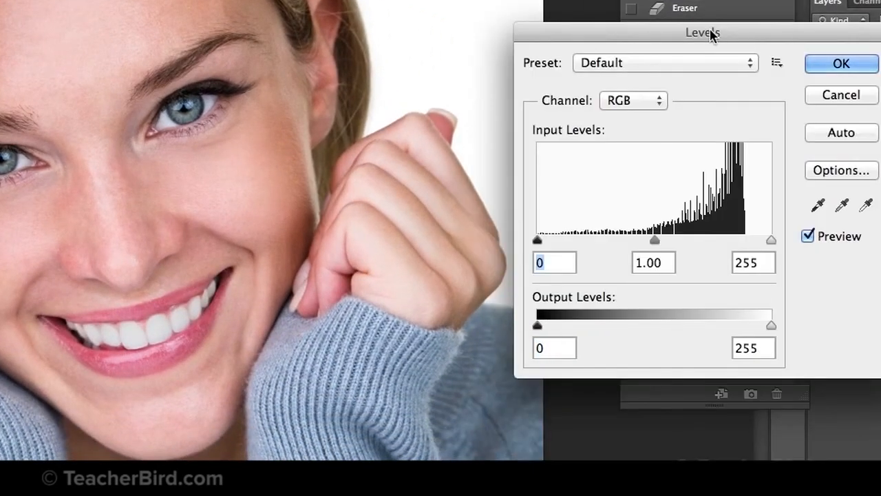
{"action": "left_click_drag", "start_coordinate": [688, 129], "coordinate": [706, 83]}
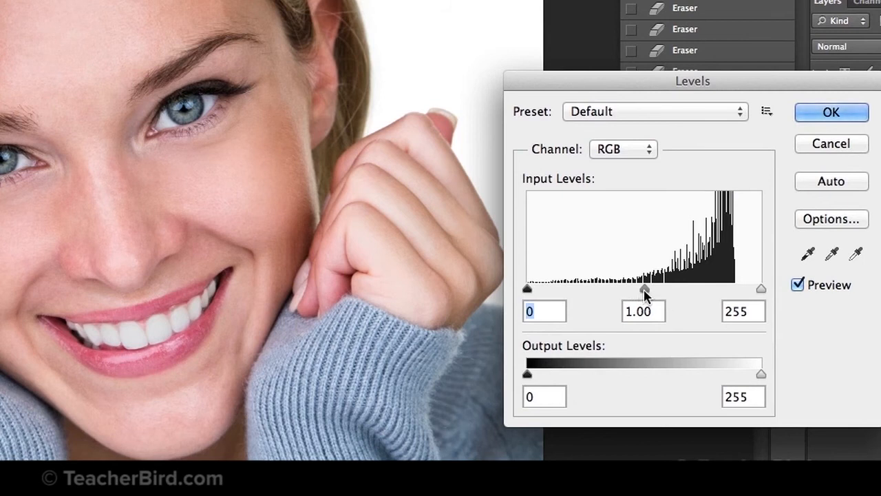
{"action": "left_click_drag", "start_coordinate": [646, 290], "coordinate": [626, 292]}
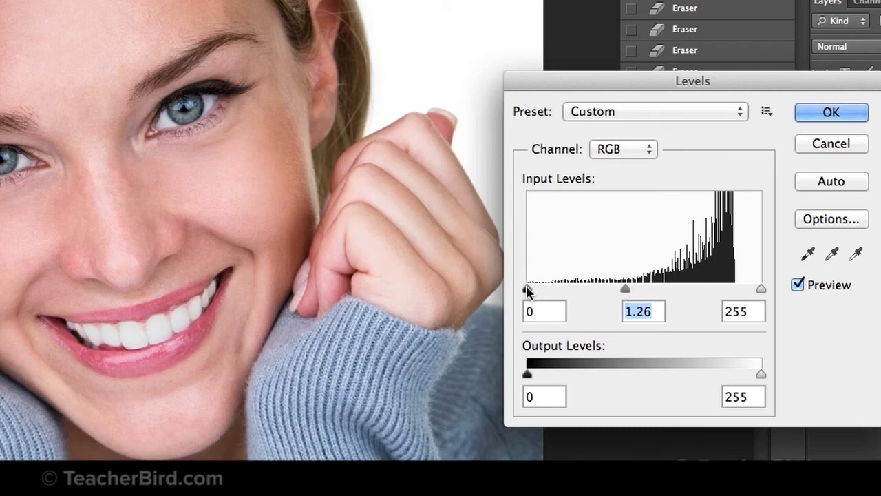
{"action": "left_click_drag", "start_coordinate": [527, 290], "coordinate": [540, 292]}
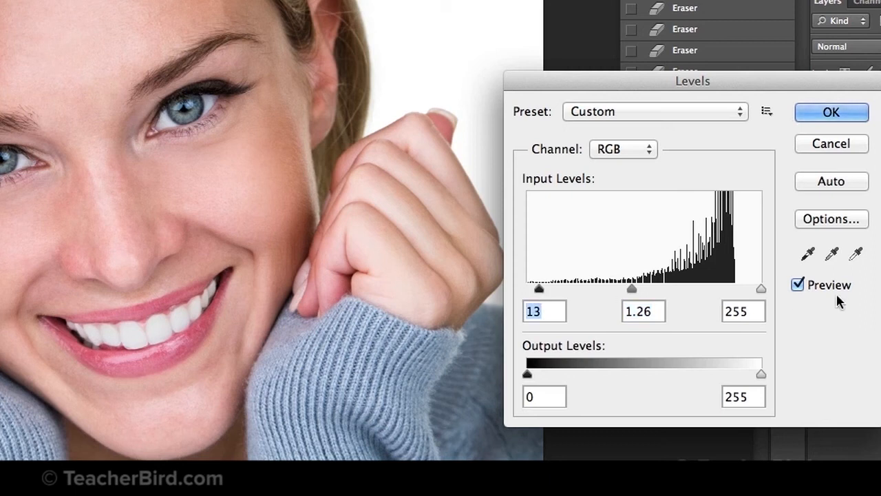
{"action": "left_click_drag", "start_coordinate": [761, 290], "coordinate": [740, 292]}
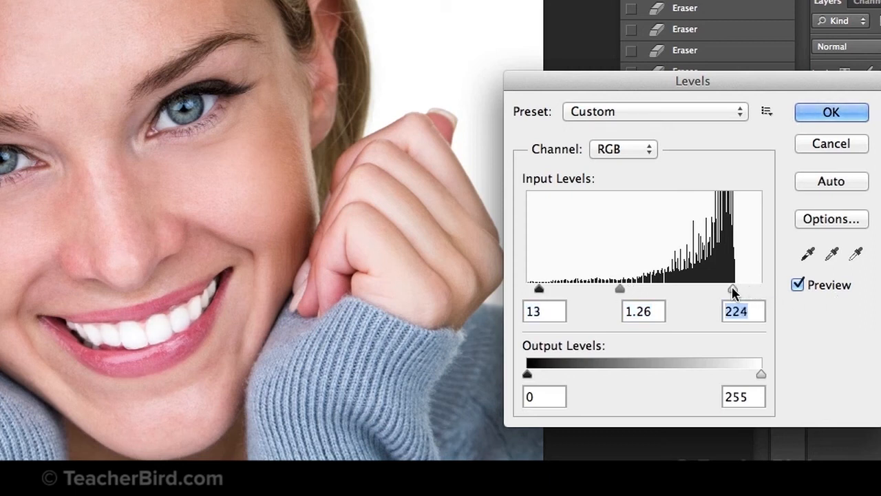
{"action": "mouse_move", "coordinate": [622, 293]}
{"action": "left_mouse_down"}
{"action": "mouse_move", "coordinate": [610, 293]}
{"action": "mouse_move", "coordinate": [643, 291]}
{"action": "left_mouse_up"}
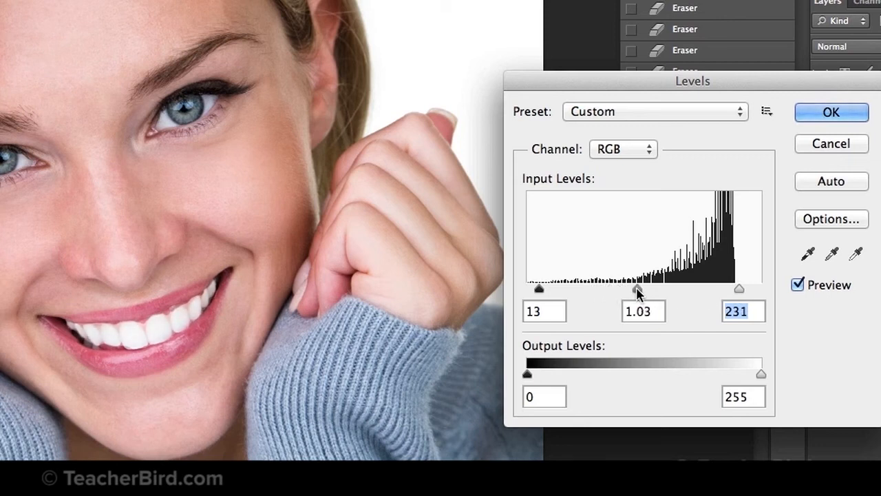
Step: Settle Levels at shadows 11, midtones 0.83, white 255 and apply the adjustment
{"action": "left_click_drag", "start_coordinate": [540, 290], "coordinate": [527, 292]}
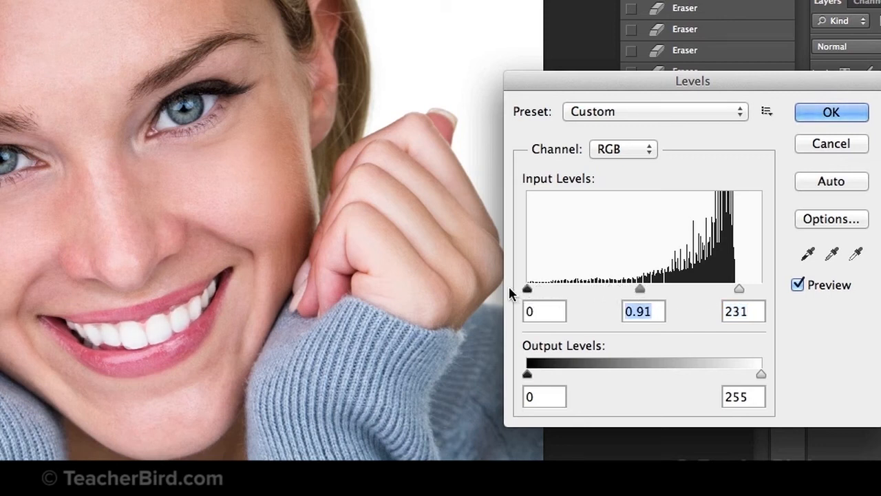
{"action": "left_click_drag", "start_coordinate": [738, 290], "coordinate": [764, 289]}
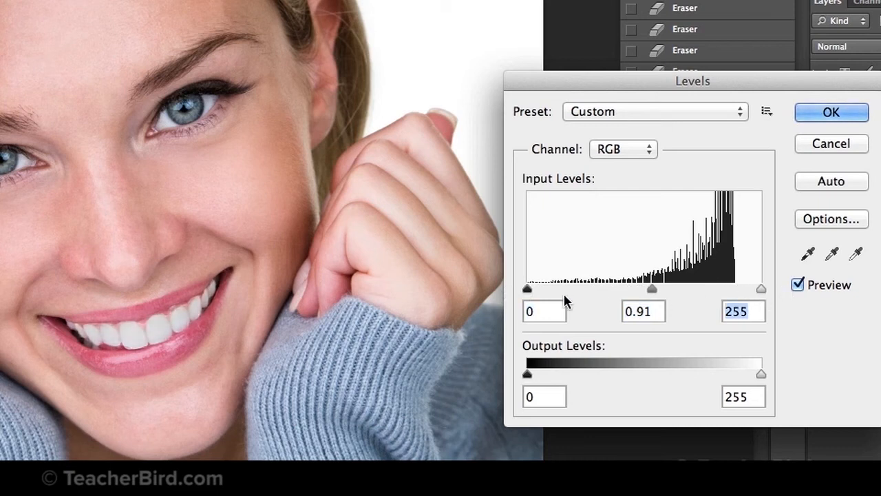
{"action": "left_click_drag", "start_coordinate": [527, 291], "coordinate": [538, 292]}
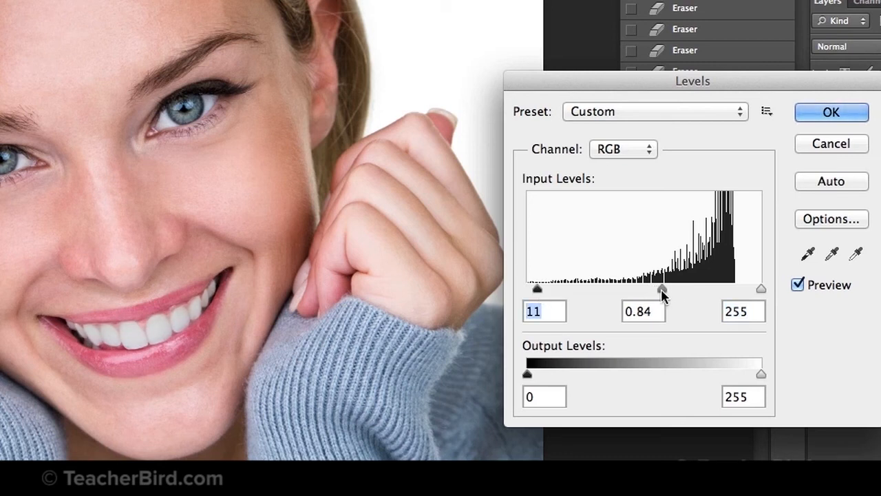
{"action": "left_click_drag", "start_coordinate": [663, 291], "coordinate": [663, 291]}
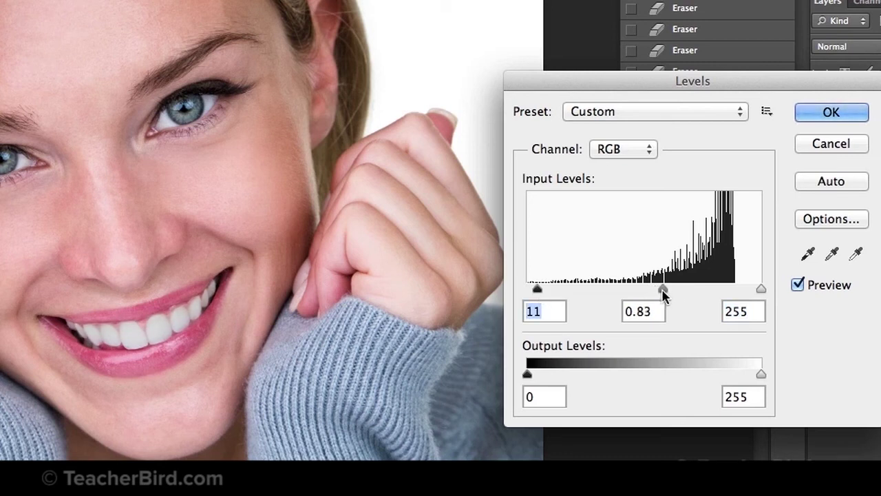
{"action": "left_click", "coordinate": [844, 117]}
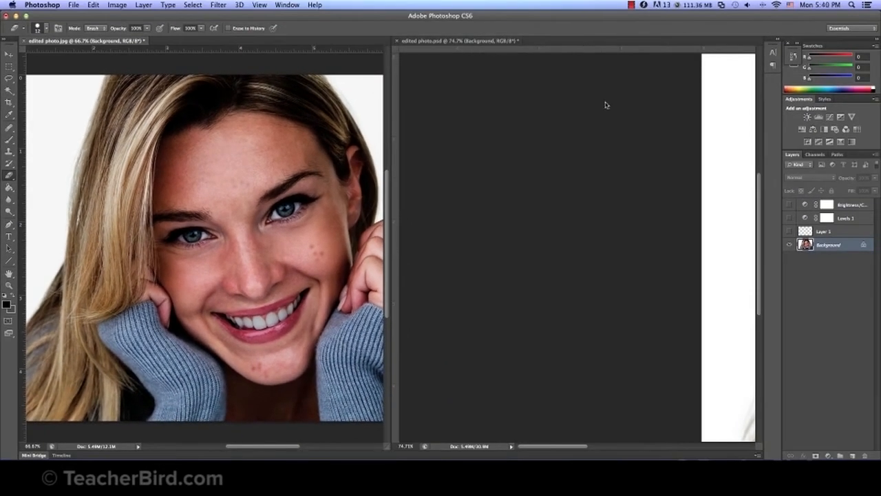
Step: Match the original photo's zoom to the edited one, then return to the edited document
{"action": "key", "text": "ctrl+plus"}
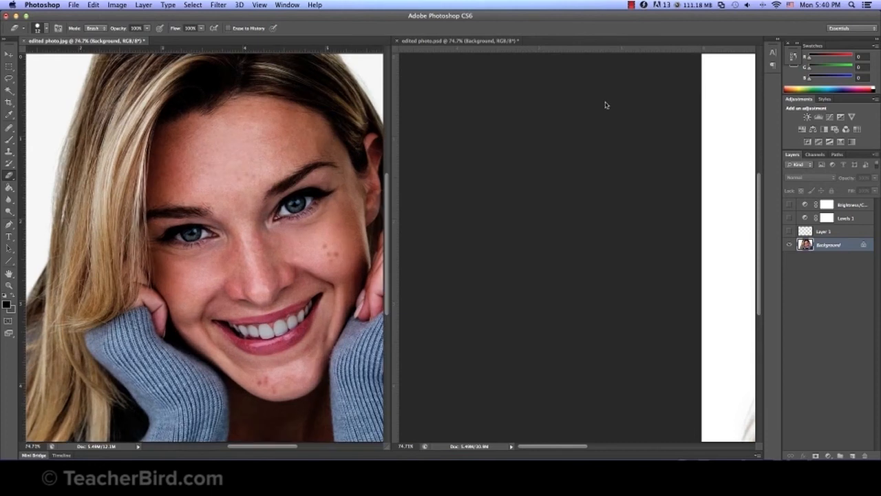
{"action": "left_click", "coordinate": [606, 105]}
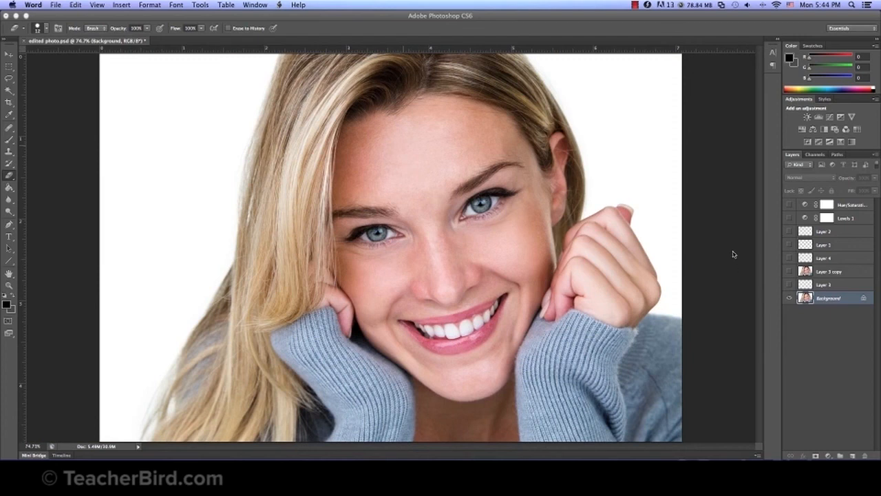
Step: Start Save As and choose the Desktop as the save location
{"action": "left_click", "coordinate": [57, 5]}
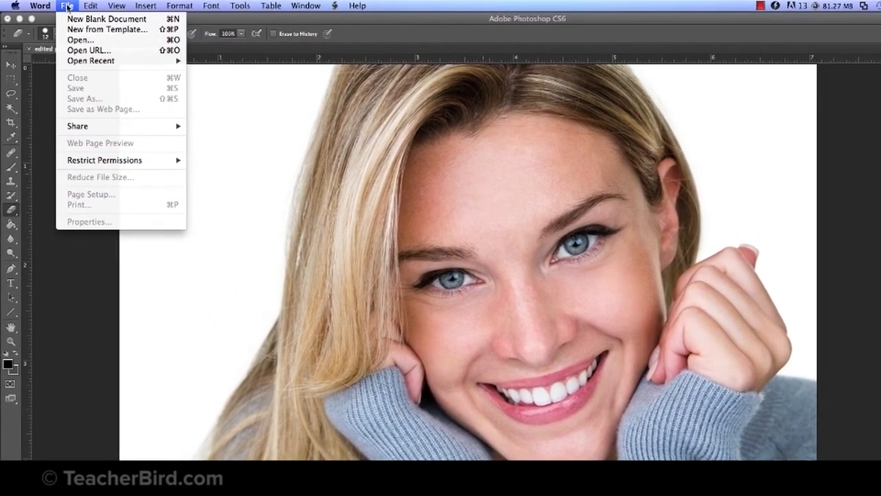
{"action": "left_click", "coordinate": [86, 144]}
{"action": "left_click", "coordinate": [79, 75]}
{"action": "left_click", "coordinate": [91, 6]}
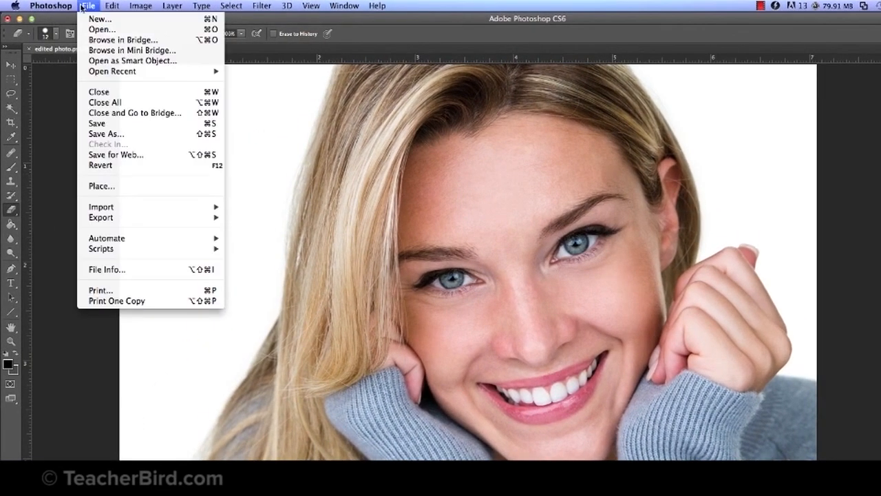
{"action": "left_click", "coordinate": [110, 135]}
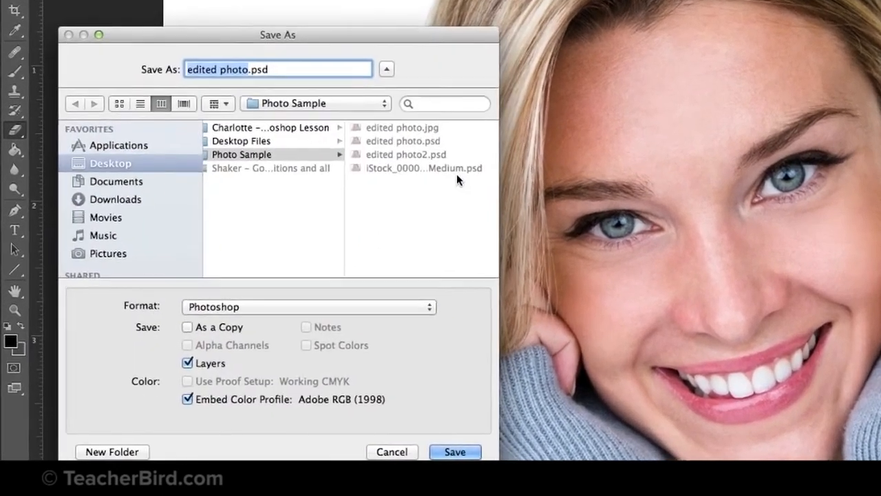
{"action": "left_click", "coordinate": [97, 164]}
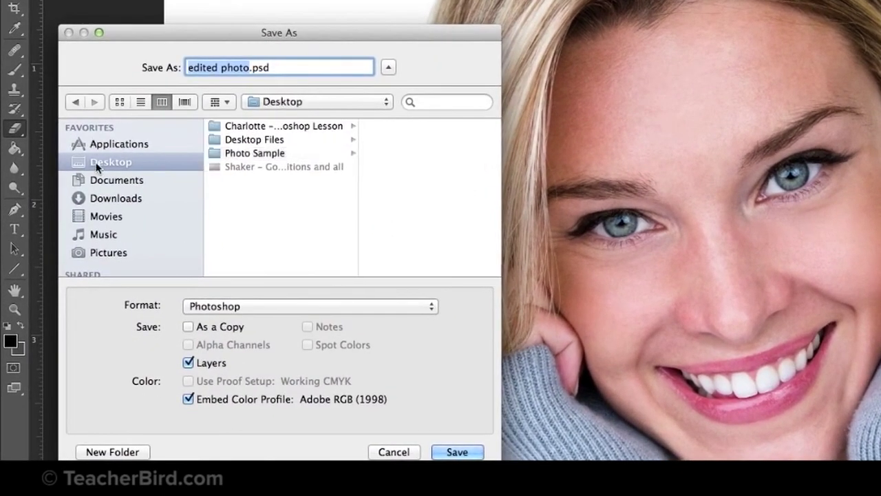
Step: Rename the file portrait.psd, save it and accept the Photoshop format options
{"action": "left_click", "coordinate": [249, 68]}
{"action": "left_click_drag", "start_coordinate": [249, 67], "coordinate": [138, 69]}
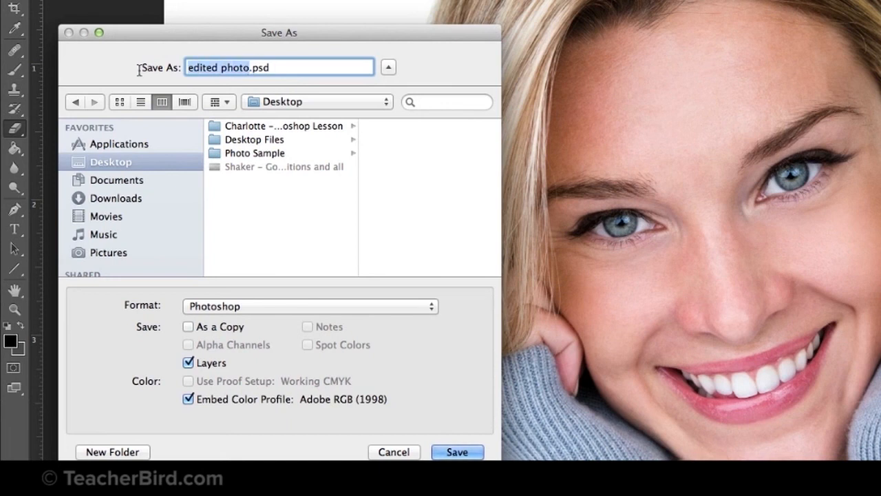
{"action": "type", "text": "portra"}
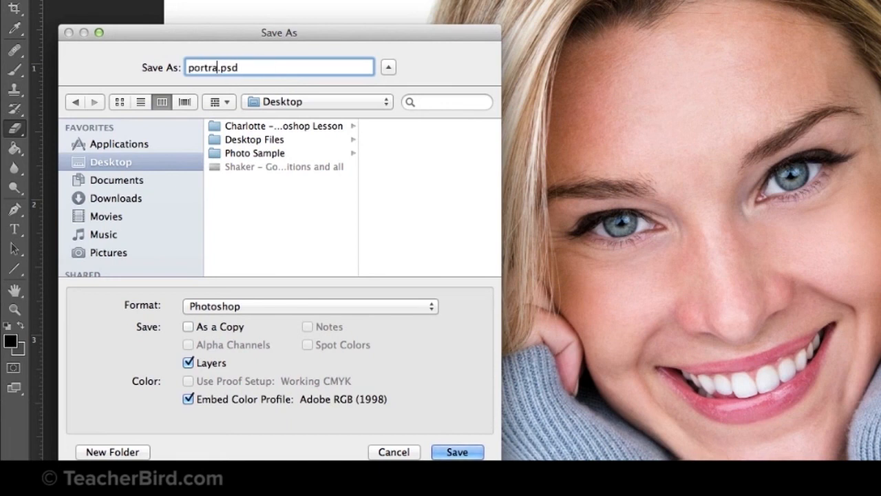
{"action": "type", "text": "it"}
{"action": "left_click", "coordinate": [457, 451]}
{"action": "left_click", "coordinate": [642, 398]}
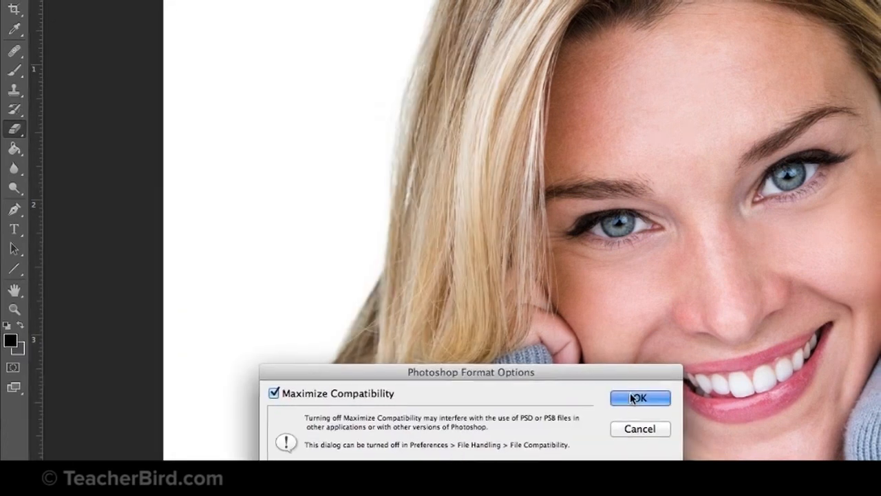